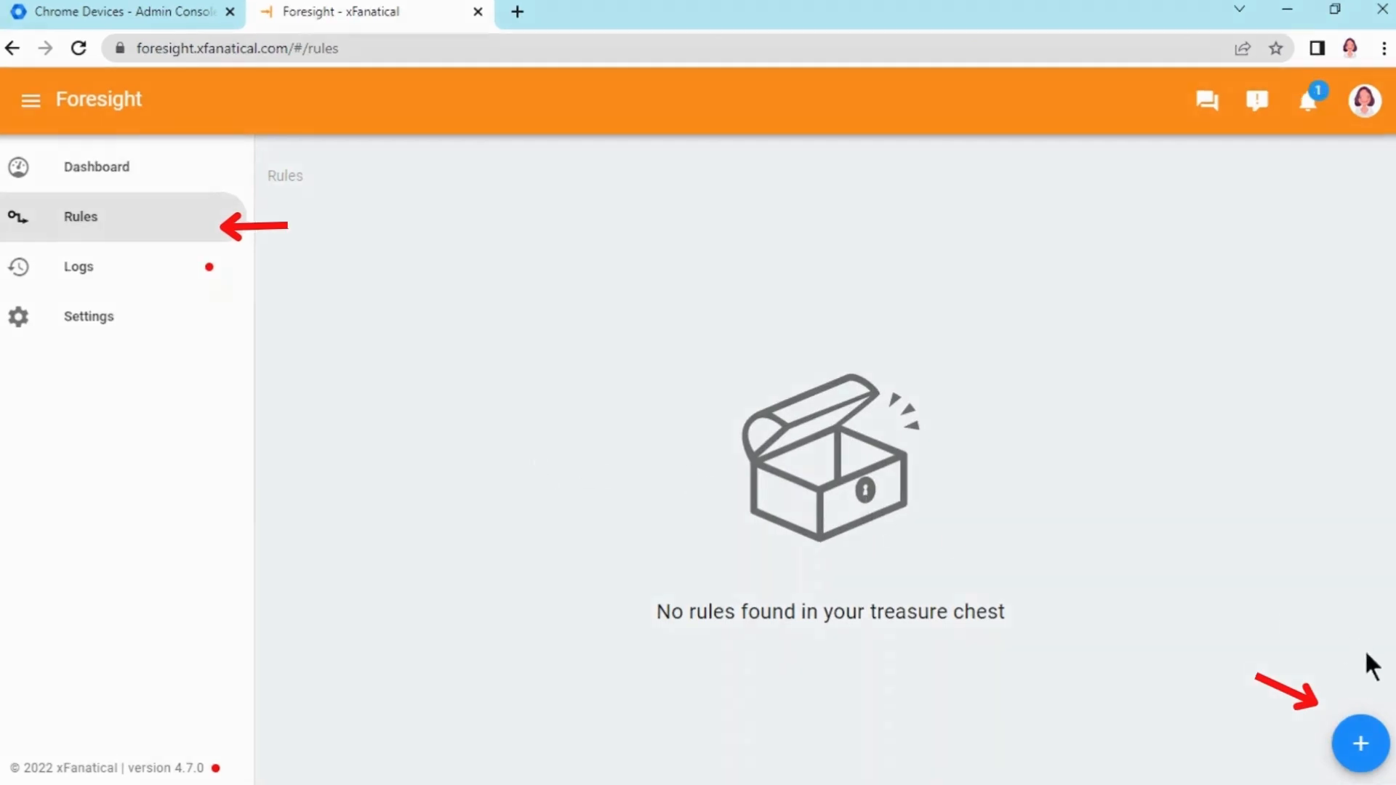
Step: Start a new rule with the Manual trigger and the List Chrome devices action
{"action": "left_click", "coordinate": [1357, 747]}
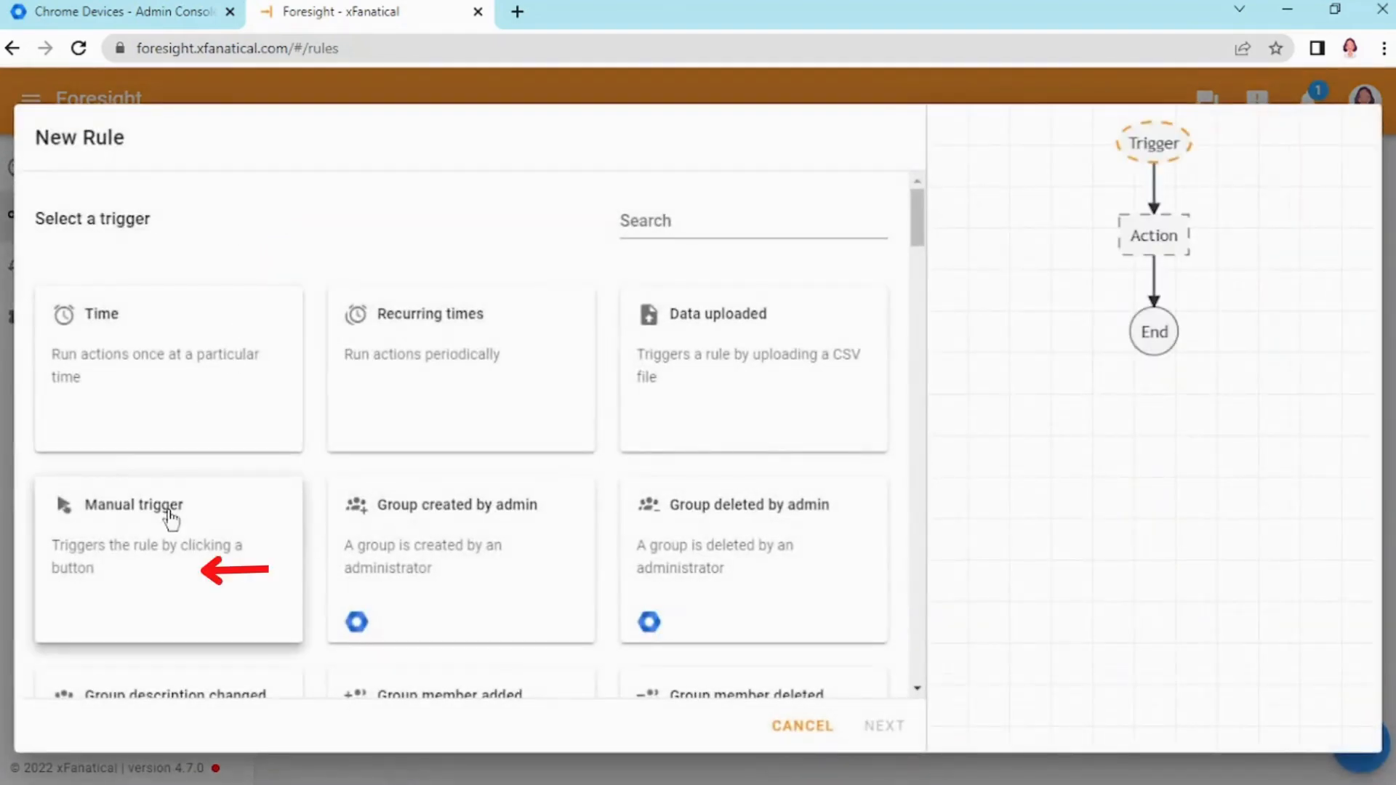
{"action": "left_click", "coordinate": [170, 518]}
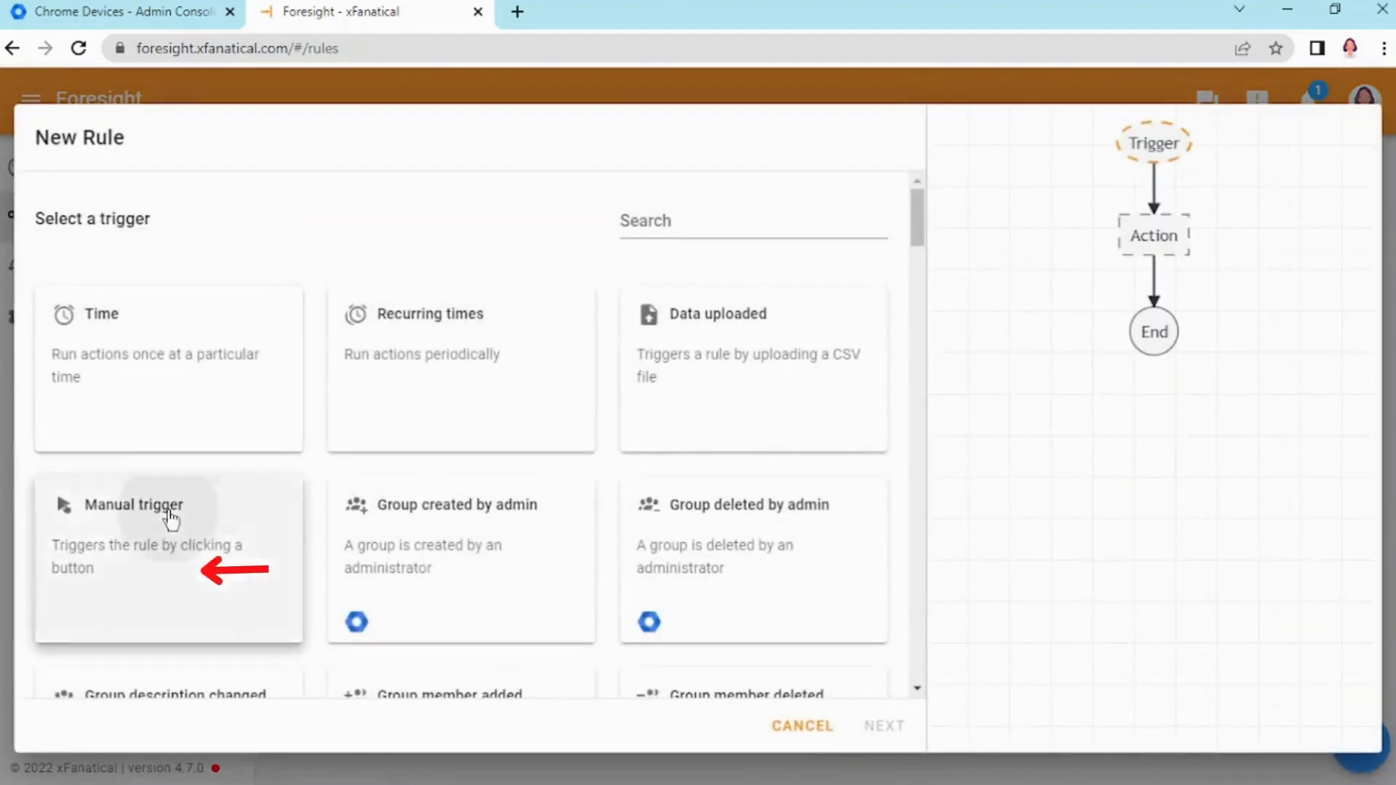
{"action": "left_click", "coordinate": [717, 224]}
{"action": "type", "text": "devic"}
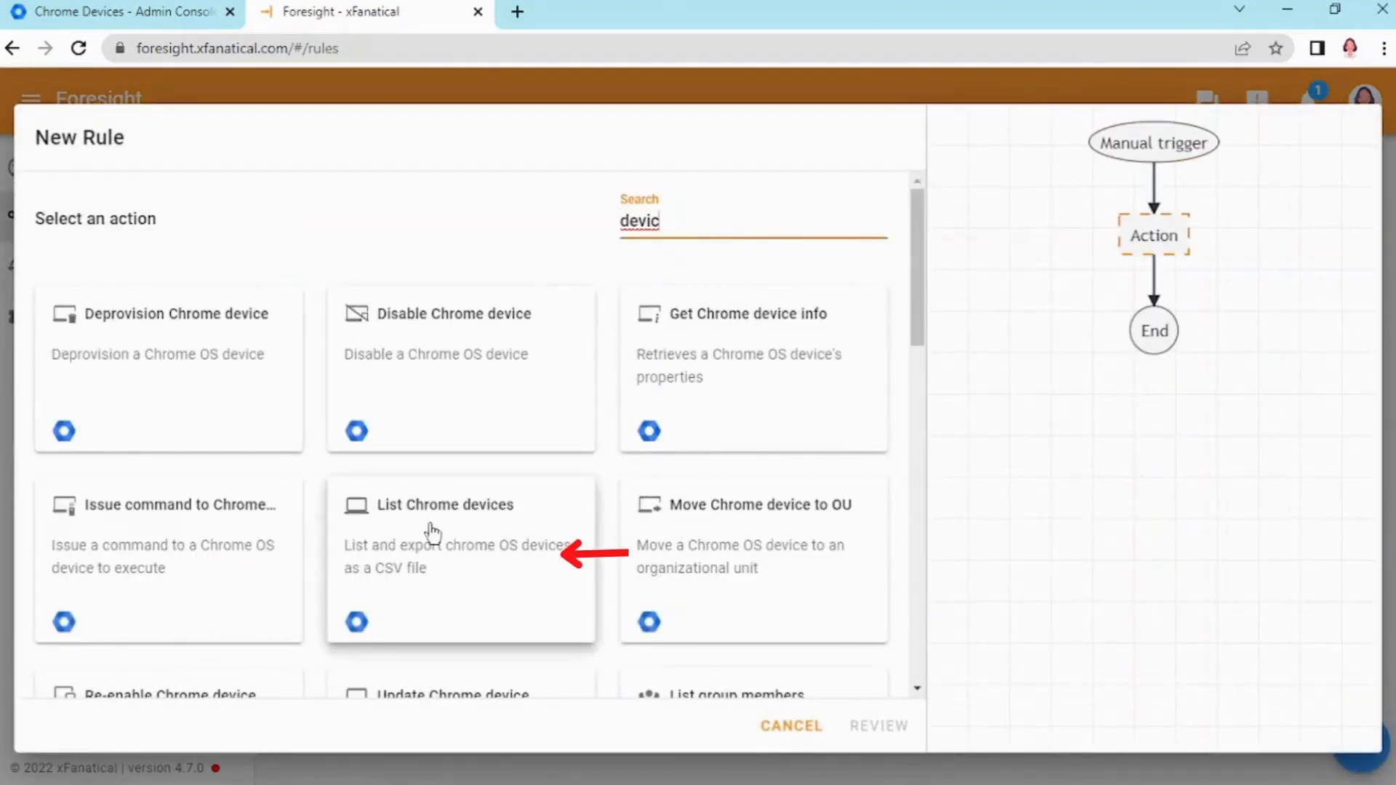
{"action": "left_click", "coordinate": [398, 543]}
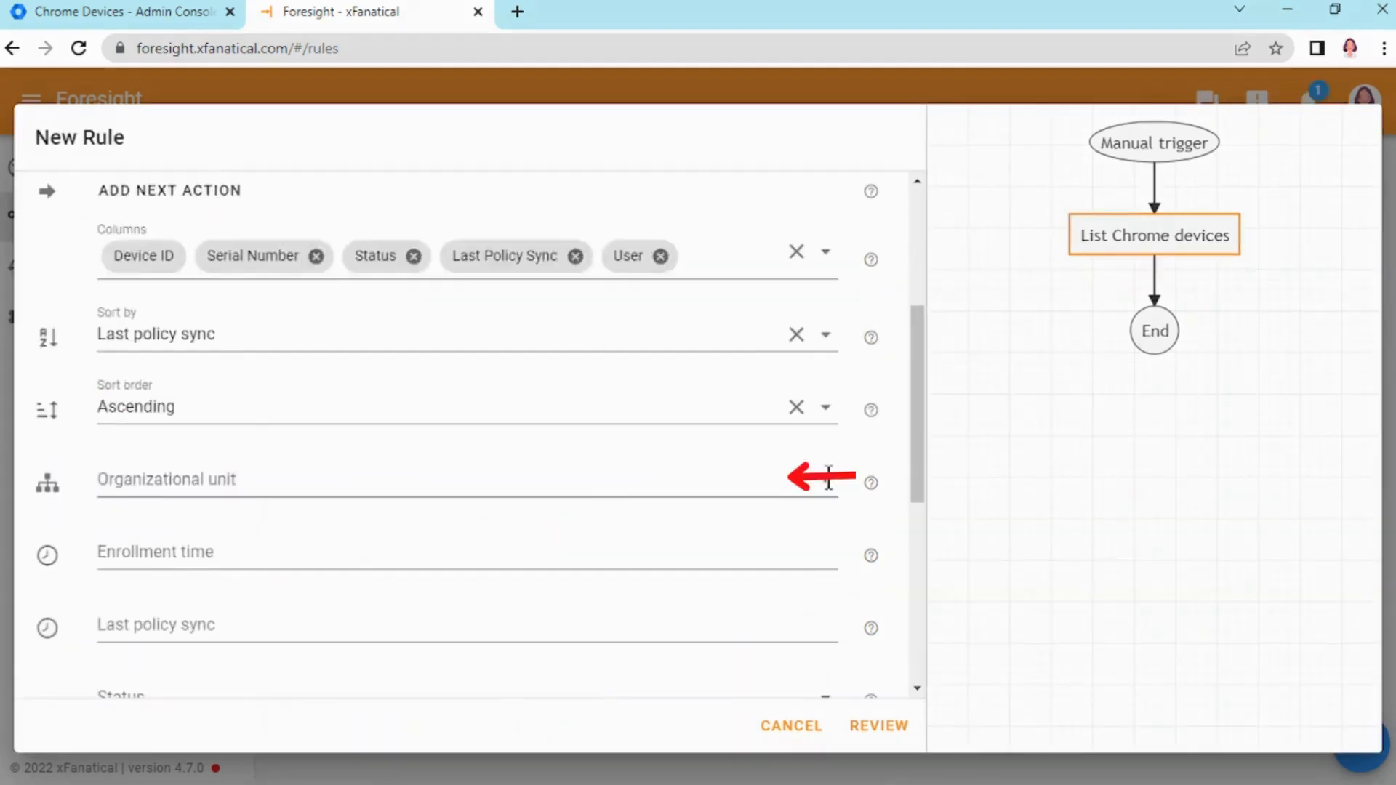
Step: Limit the Chrome device listing to the organizational unit /Students/Grade 1
{"action": "left_click", "coordinate": [794, 483]}
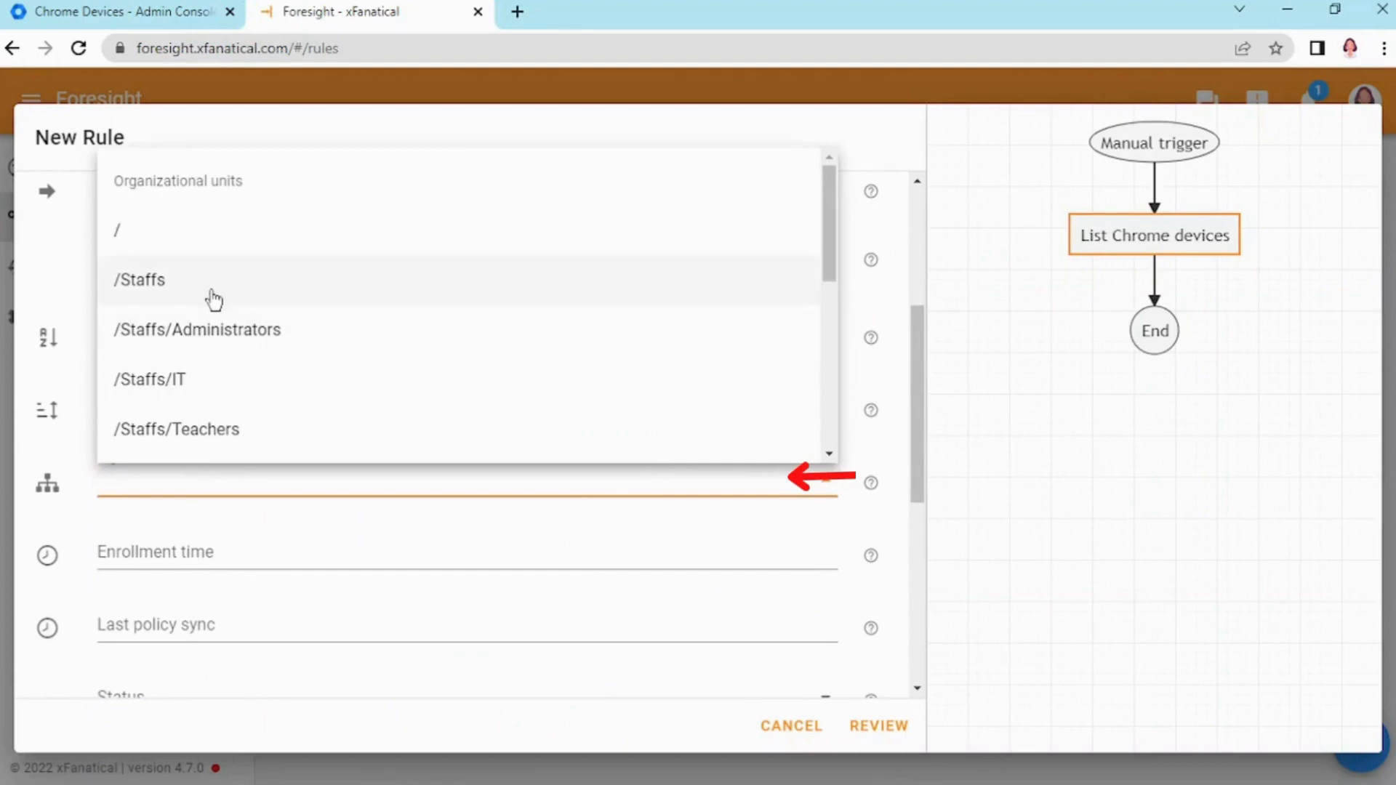
{"action": "scroll", "coordinate": [213, 300], "scroll_direction": "down", "scroll_amount": 4}
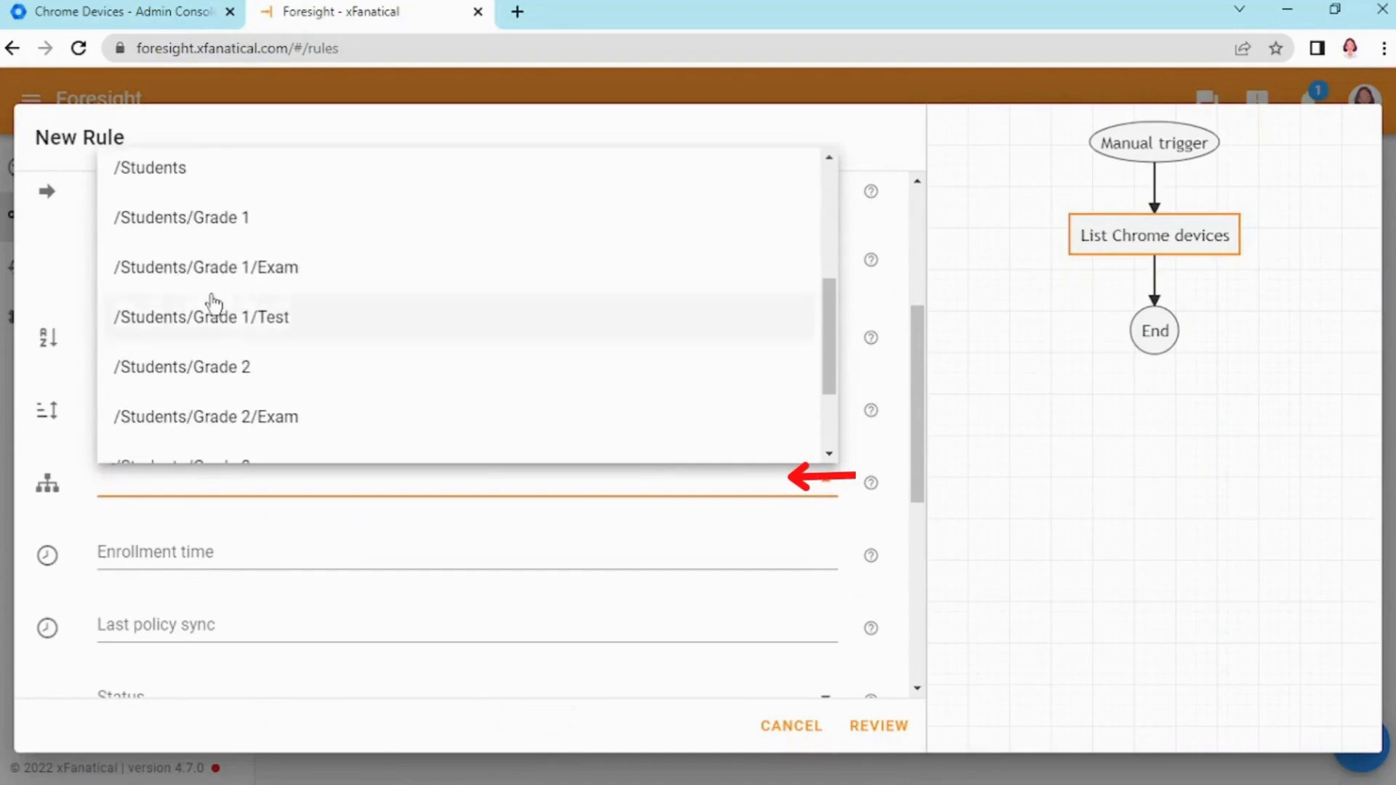
{"action": "left_click", "coordinate": [242, 231]}
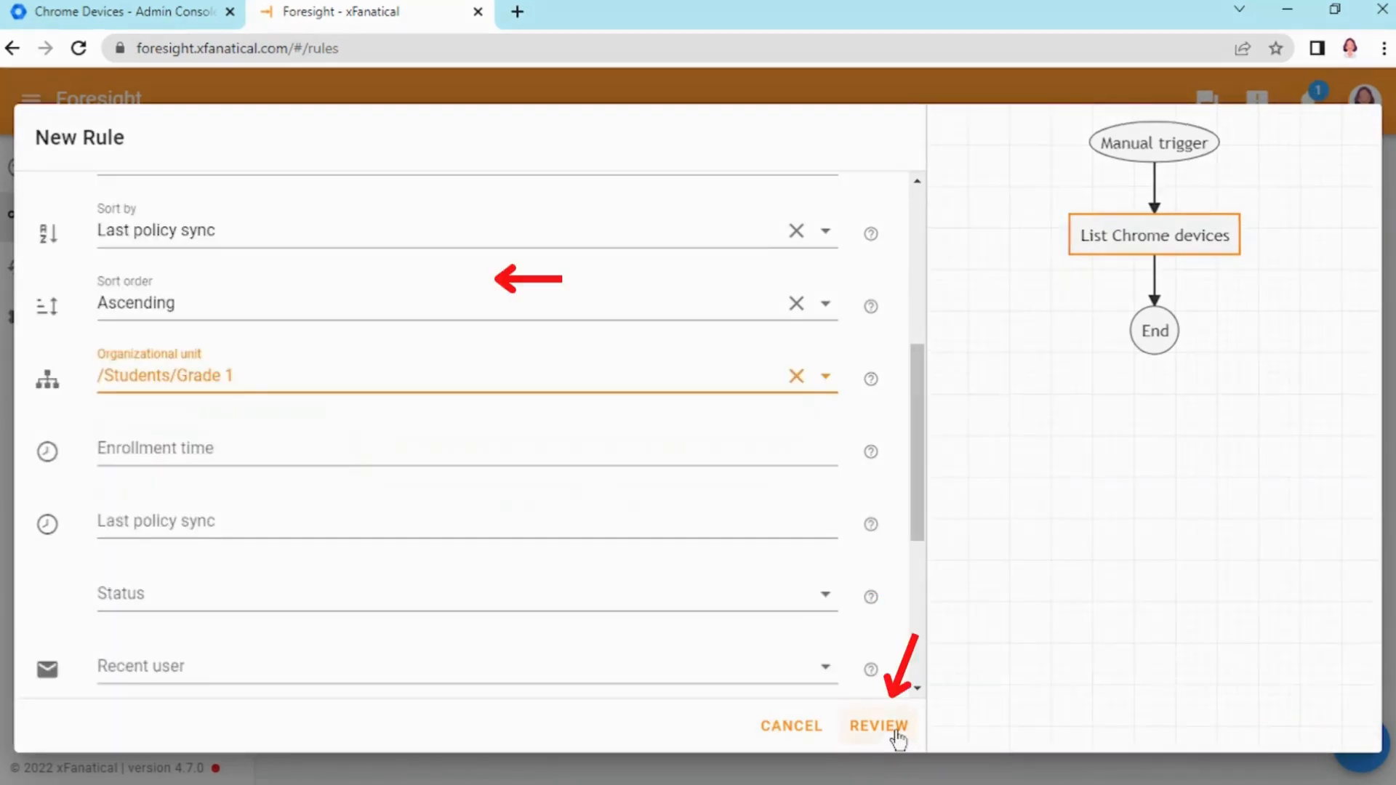
Step: Review the rule, name it "Grade 1 Chrome devices list" and create it
{"action": "left_click", "coordinate": [894, 723]}
{"action": "left_click", "coordinate": [498, 282]}
{"action": "type", "text": "Grade 1 Chrome devices l"}
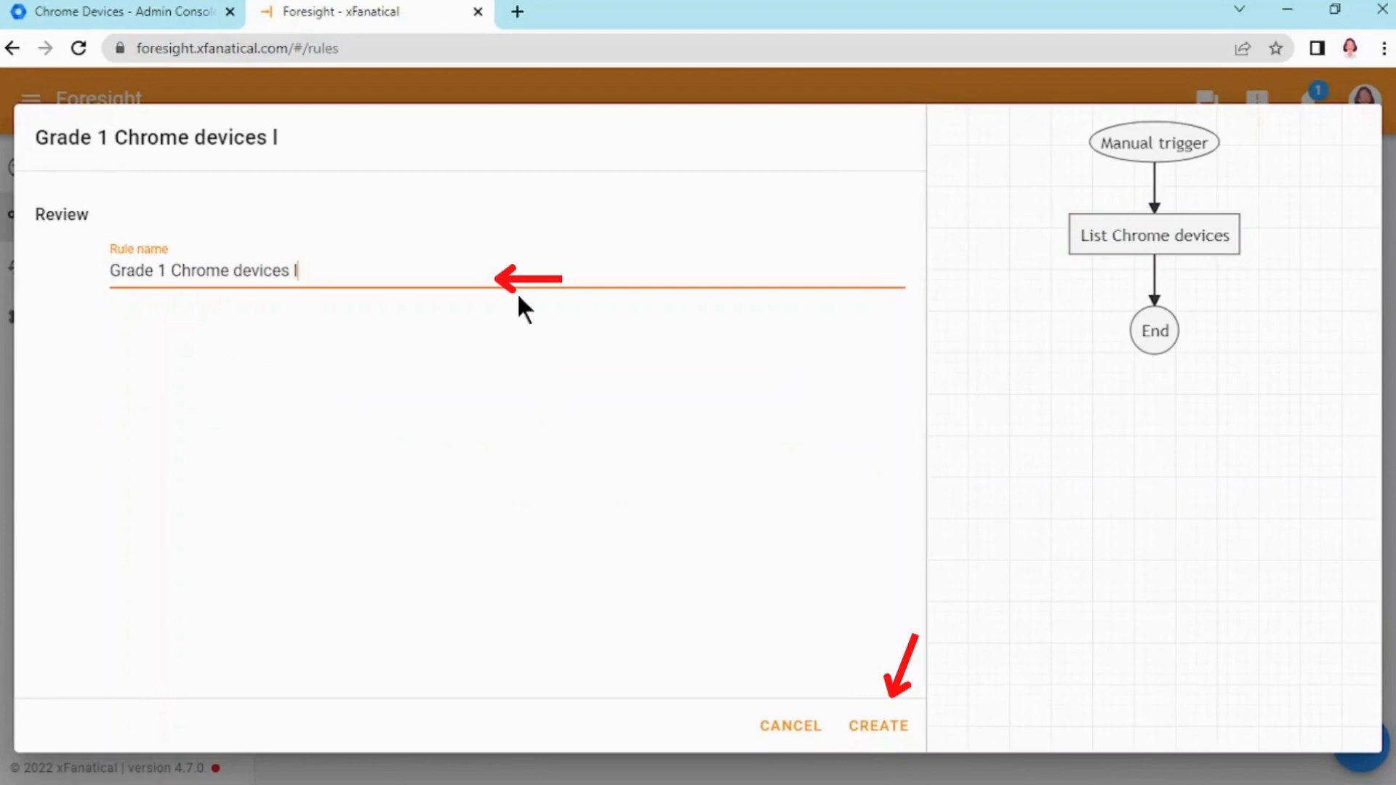
{"action": "type", "text": "ist"}
{"action": "left_click", "coordinate": [872, 725]}
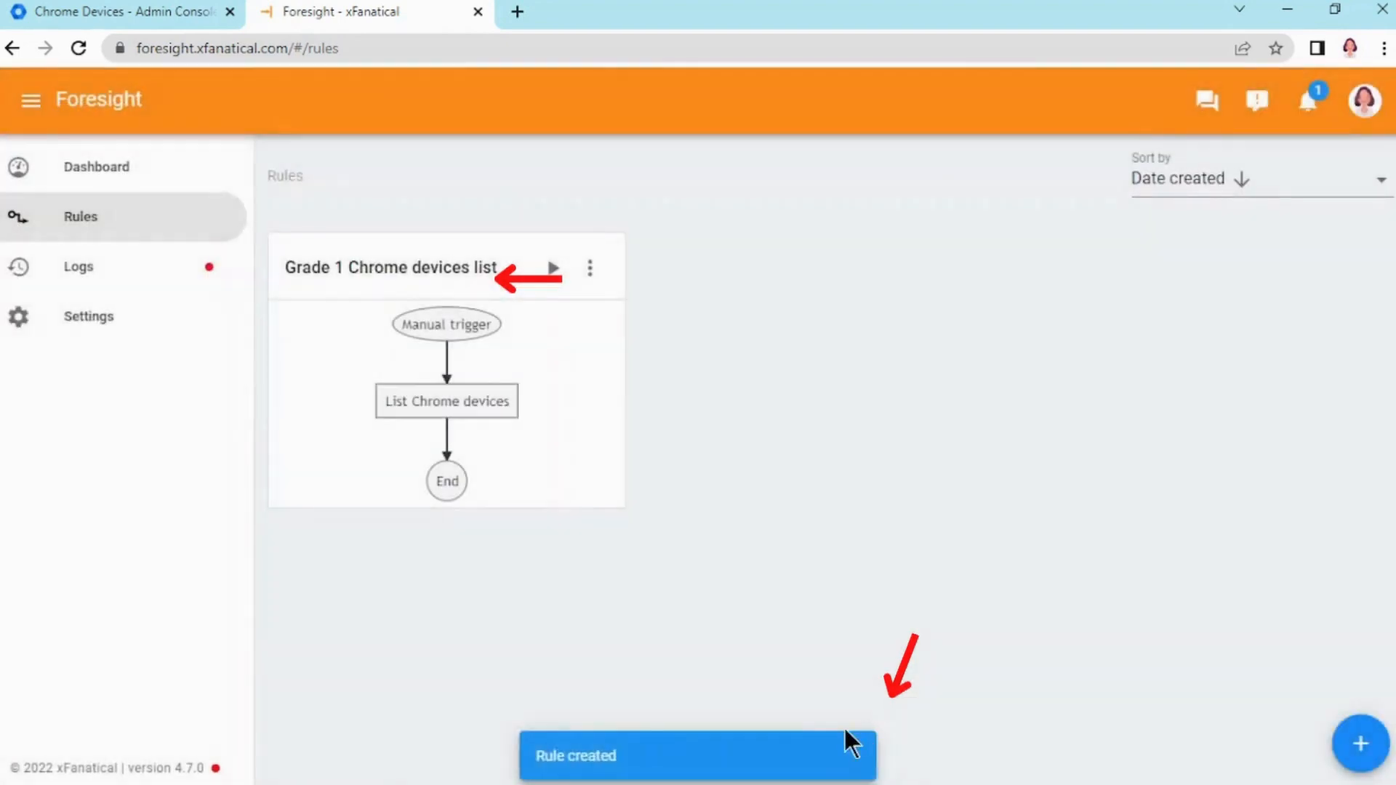
Step: Run the "Grade 1 Chrome devices list" rule and show all notifications
{"action": "left_click", "coordinate": [553, 268]}
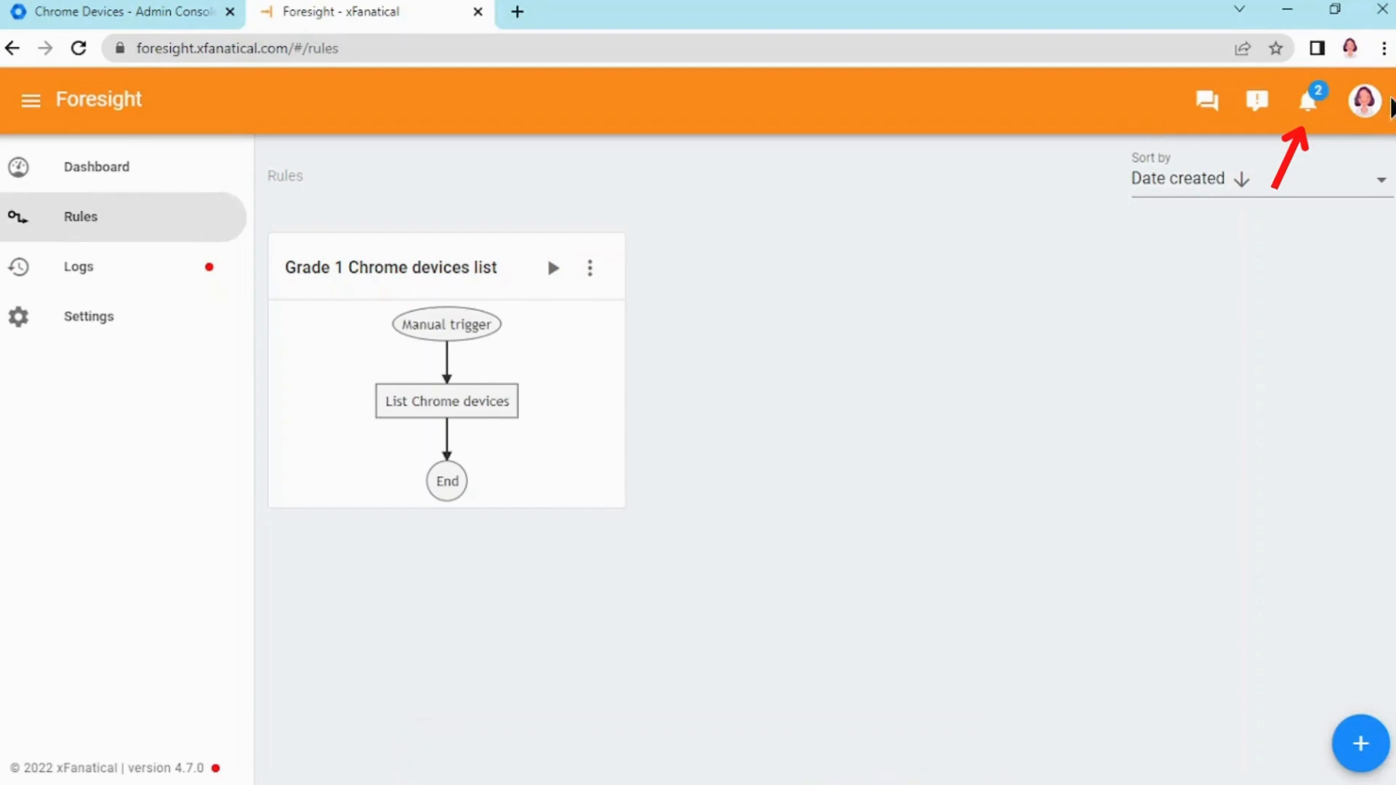
{"action": "left_click", "coordinate": [1314, 103]}
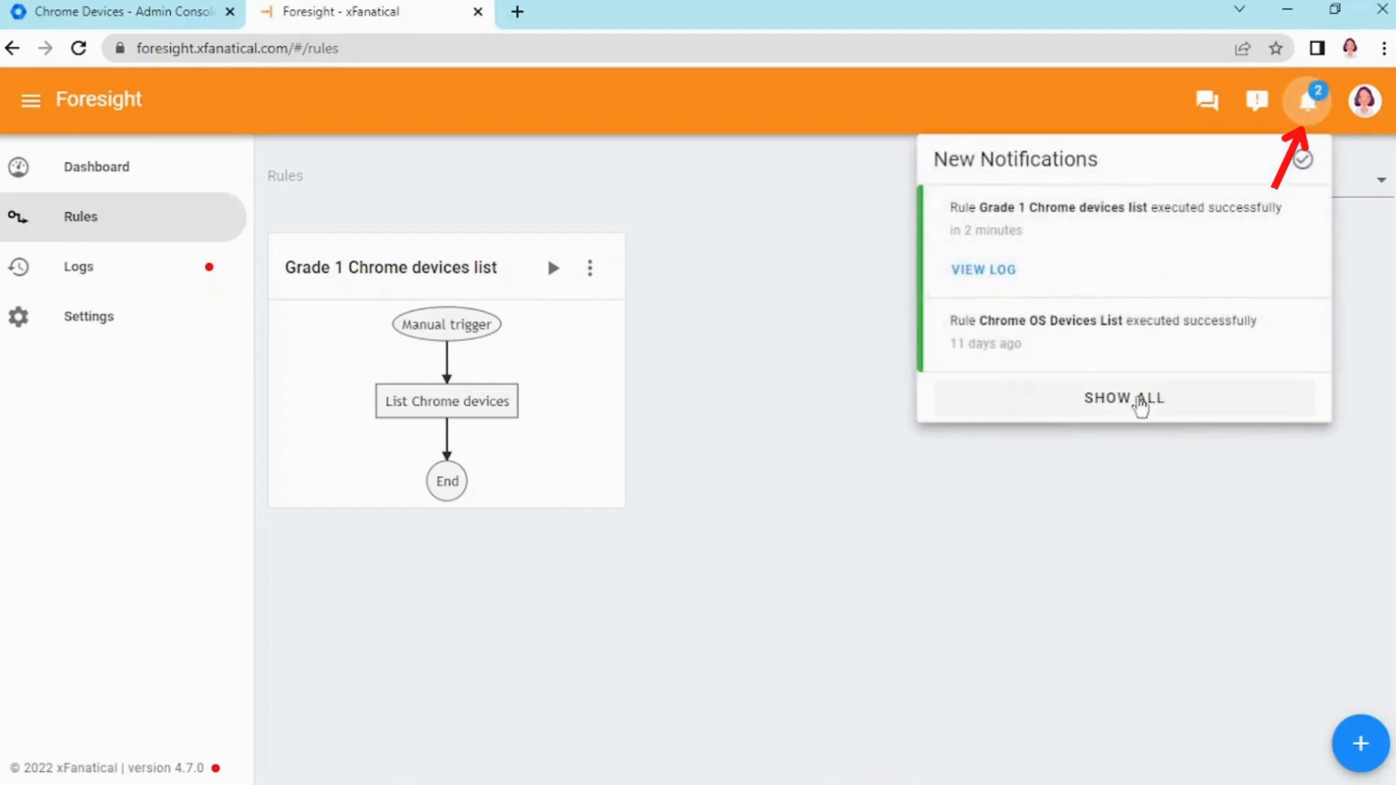
{"action": "left_click", "coordinate": [1139, 399]}
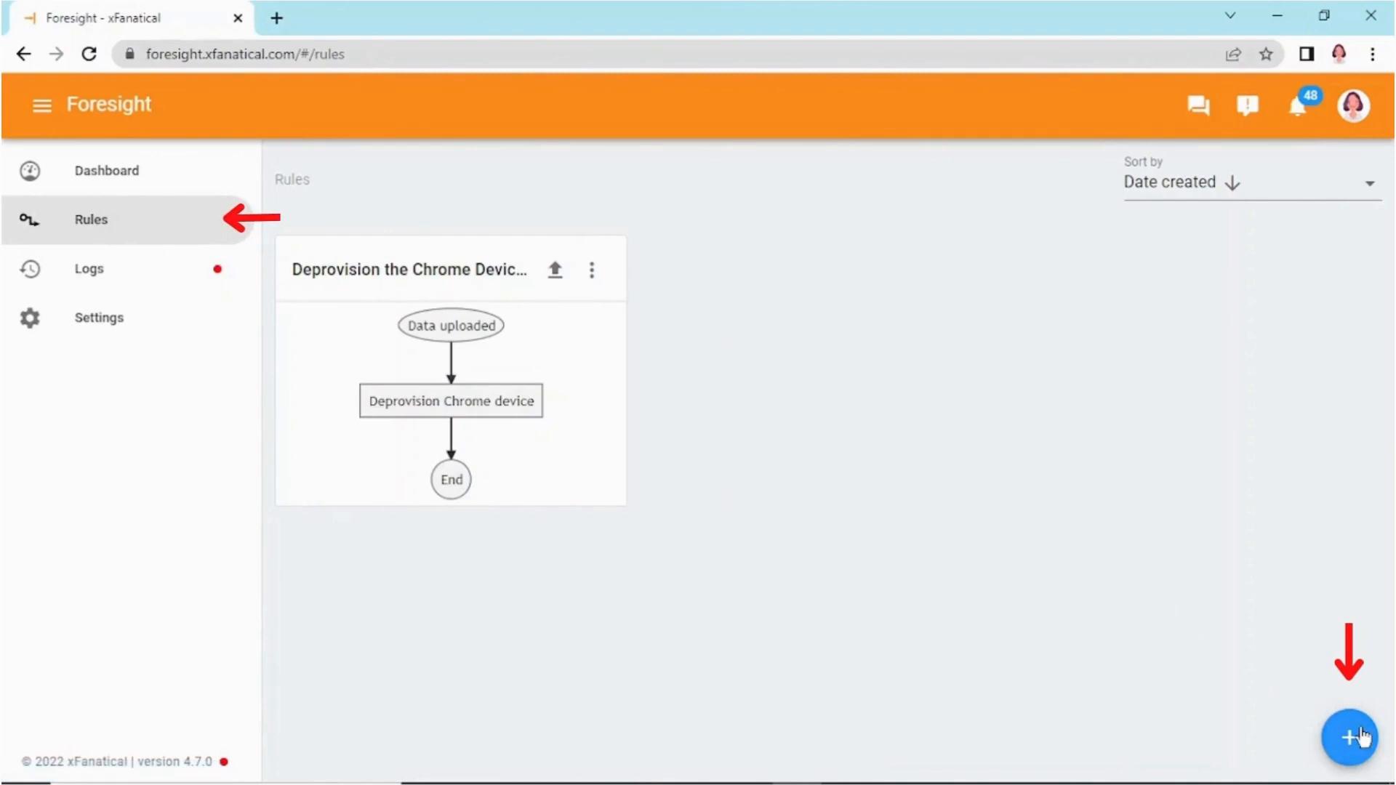
Step: Start a new rule with the Data uploaded trigger, using the "Grade 1 Chrome Devices List-2" CSV from Downloads, and proceed to action selection
{"action": "left_click", "coordinate": [1361, 737]}
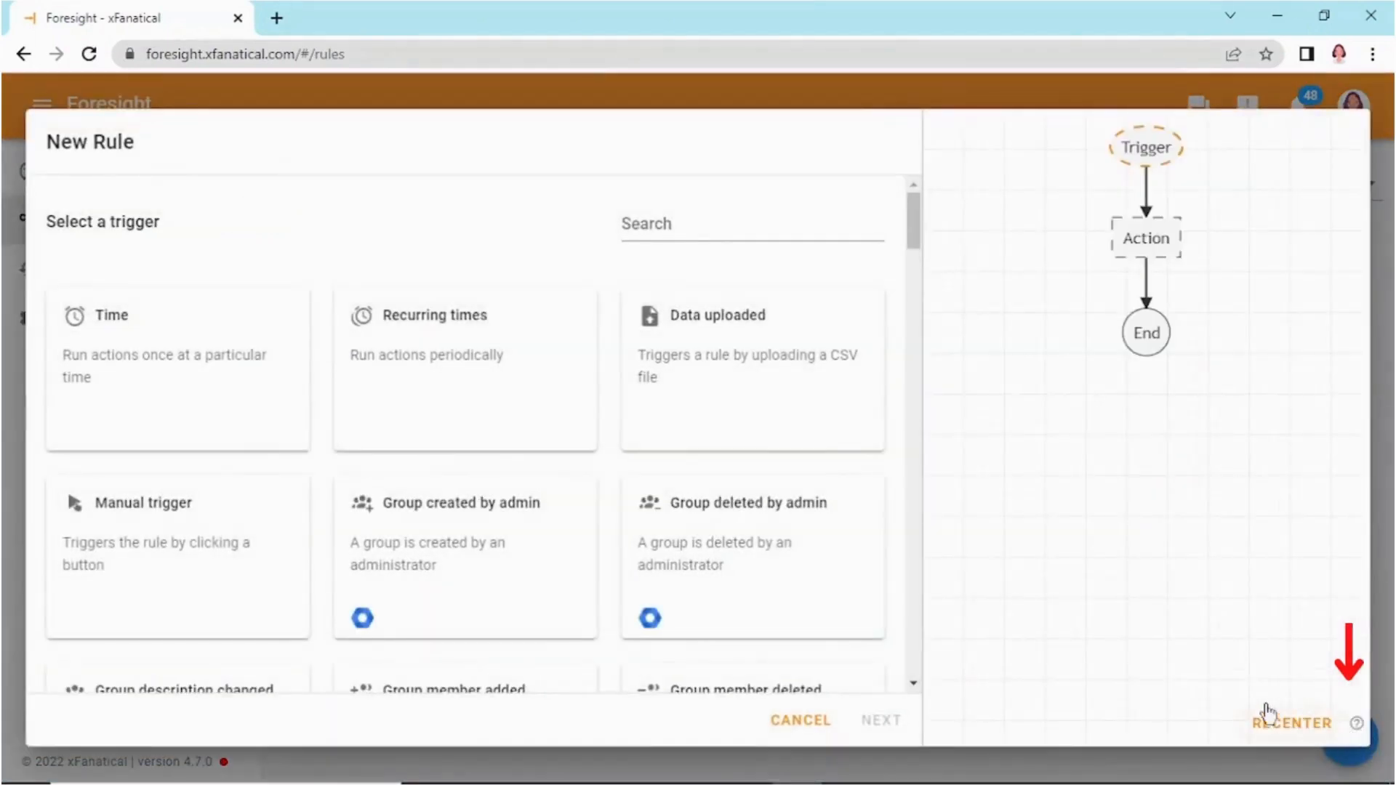
{"action": "left_click", "coordinate": [747, 371]}
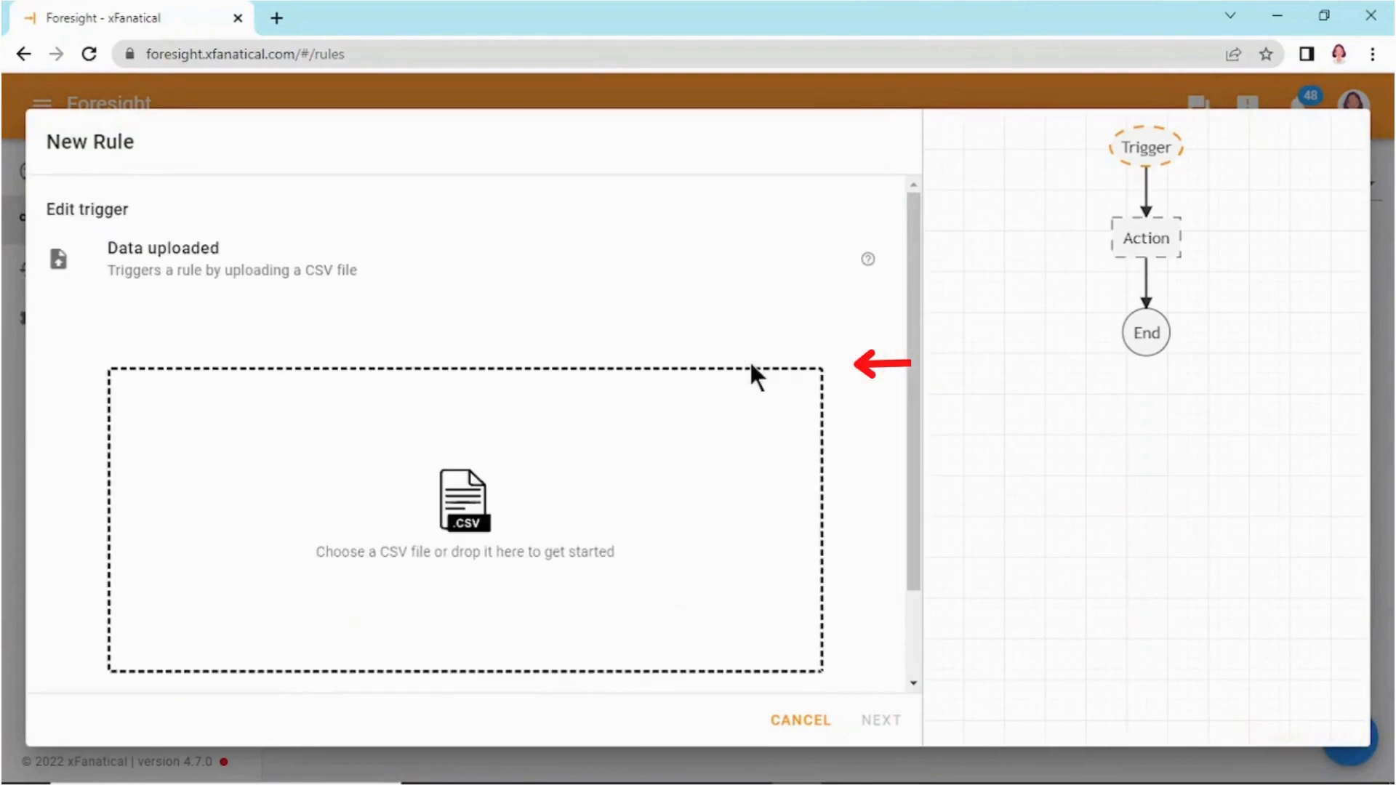
{"action": "left_click", "coordinate": [480, 502]}
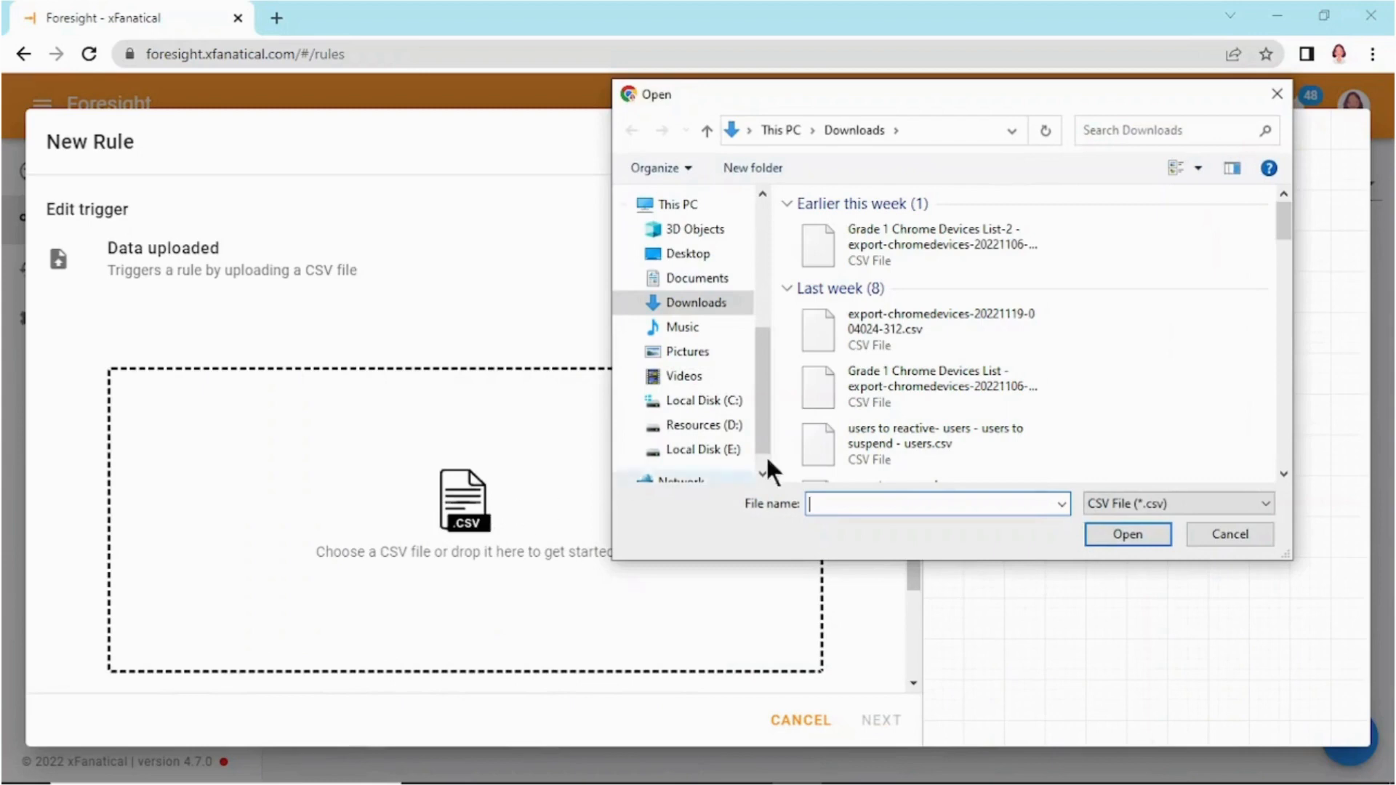
{"action": "left_click", "coordinate": [924, 240]}
{"action": "double_click", "coordinate": [924, 240]}
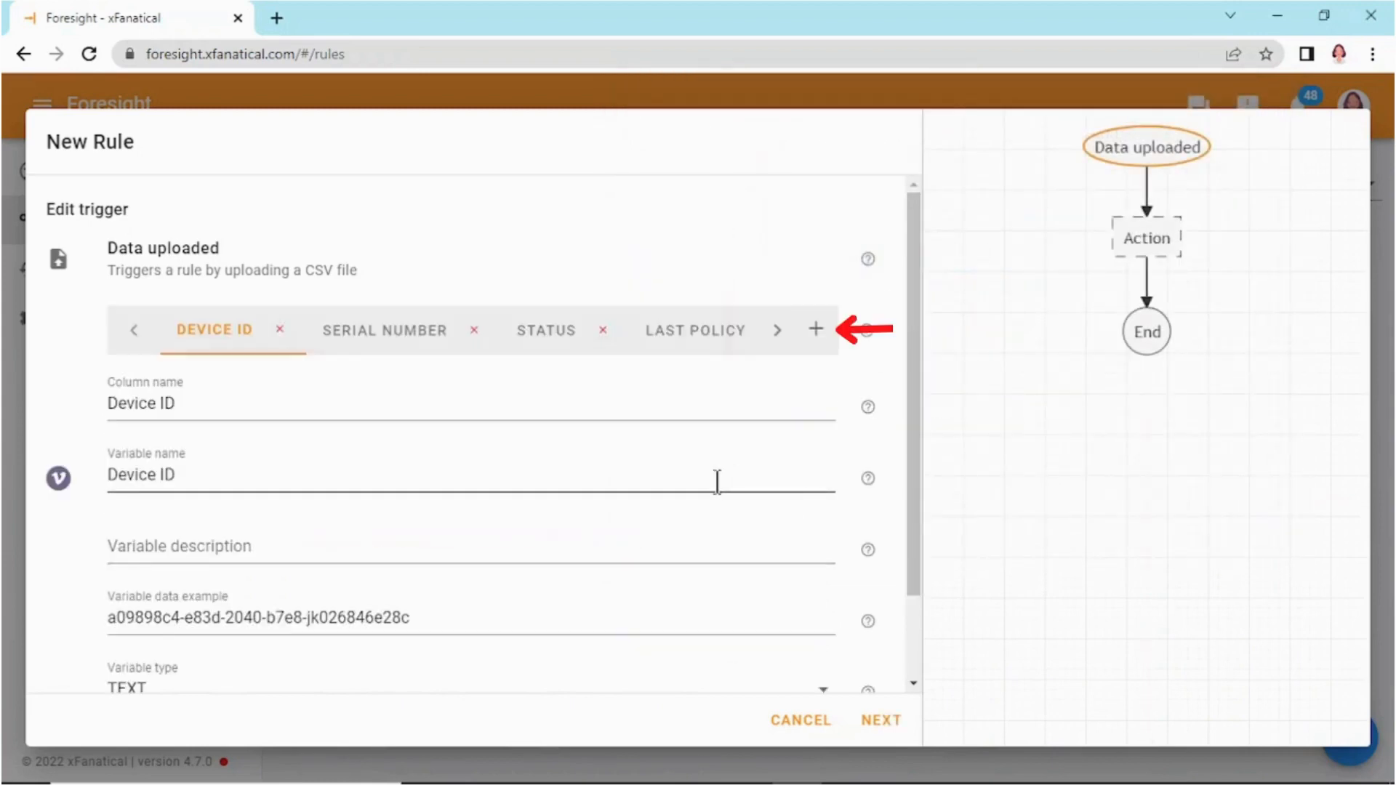
{"action": "scroll", "coordinate": [717, 480], "scroll_direction": "down", "scroll_amount": 2}
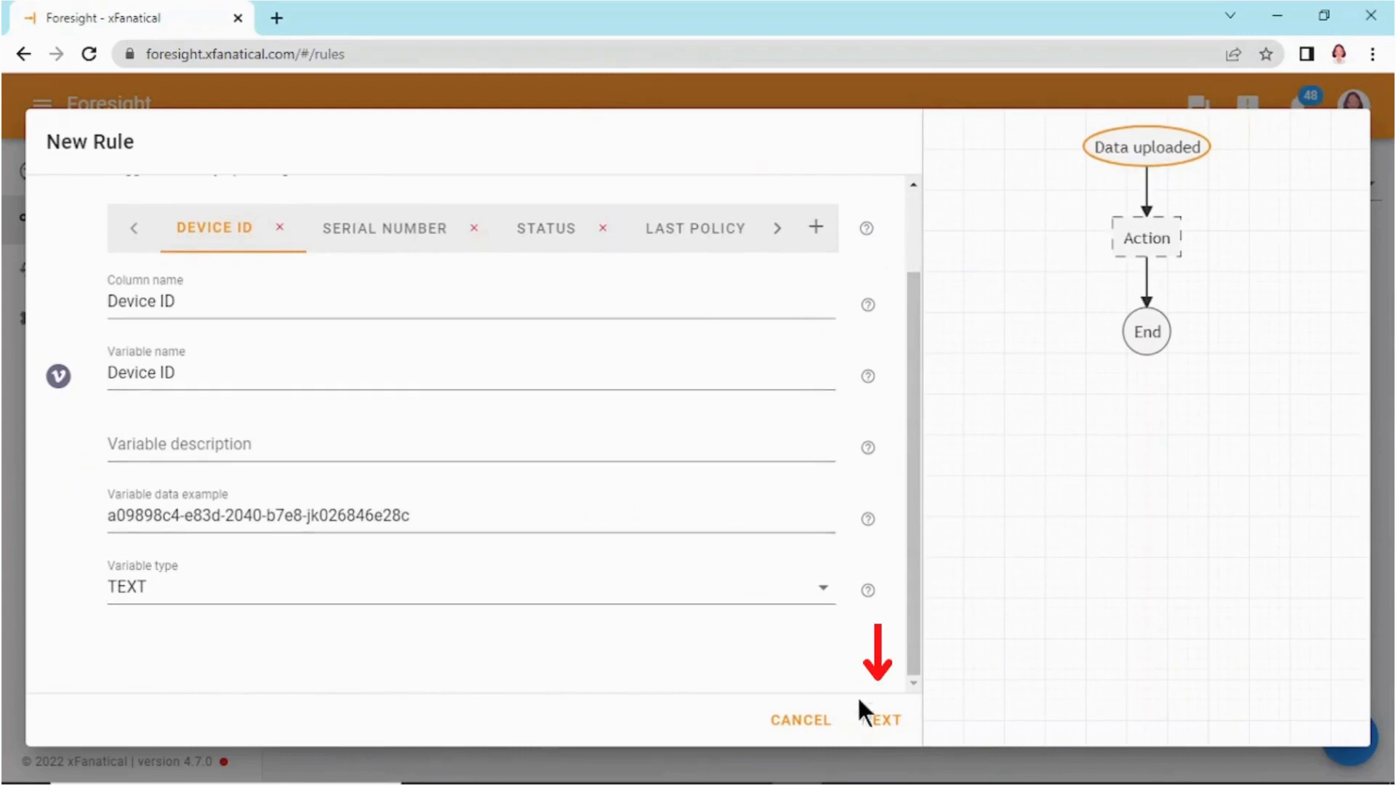
{"action": "left_click", "coordinate": [879, 720]}
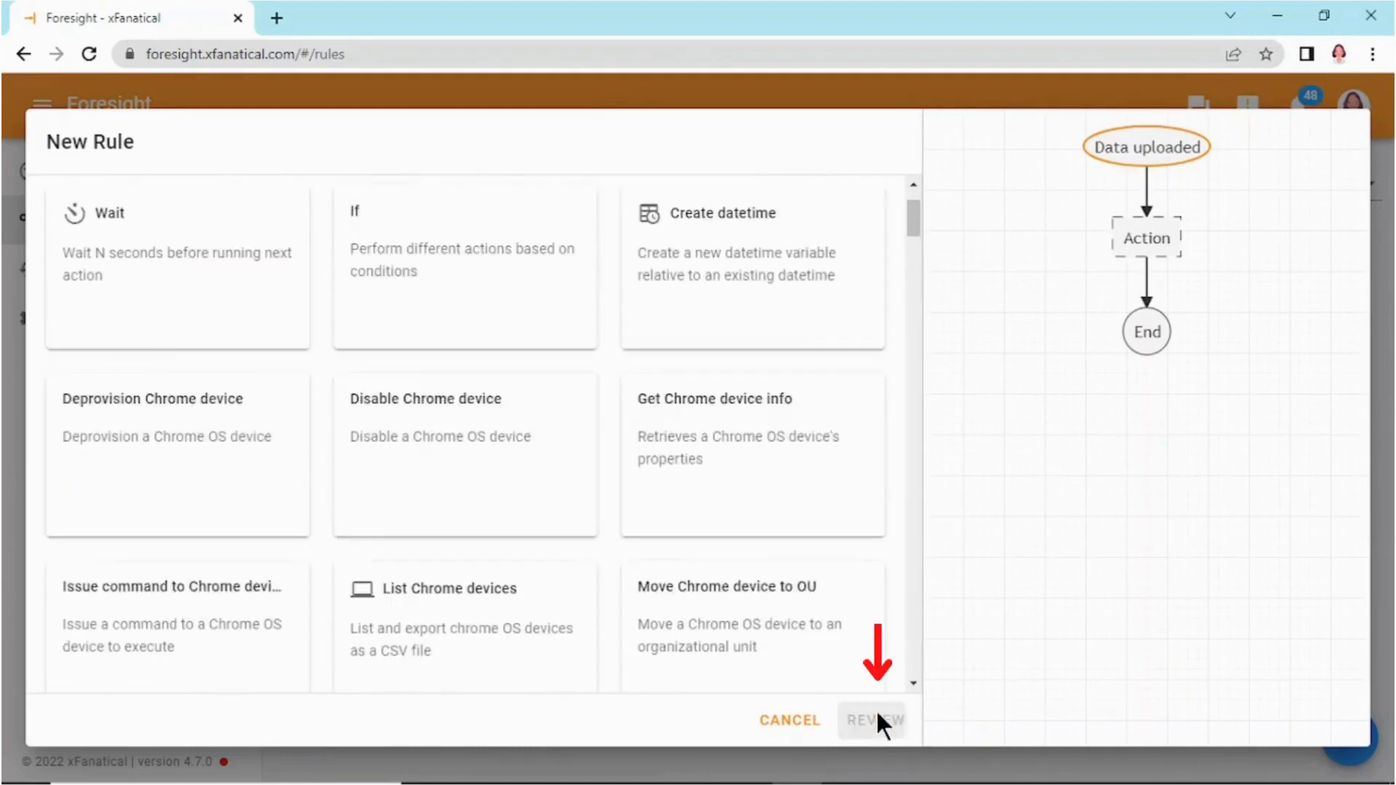
Step: Search the actions for "re-en" and add Re-enable Chrome device to the rule
{"action": "scroll", "coordinate": [756, 318], "scroll_direction": "up", "scroll_amount": 2}
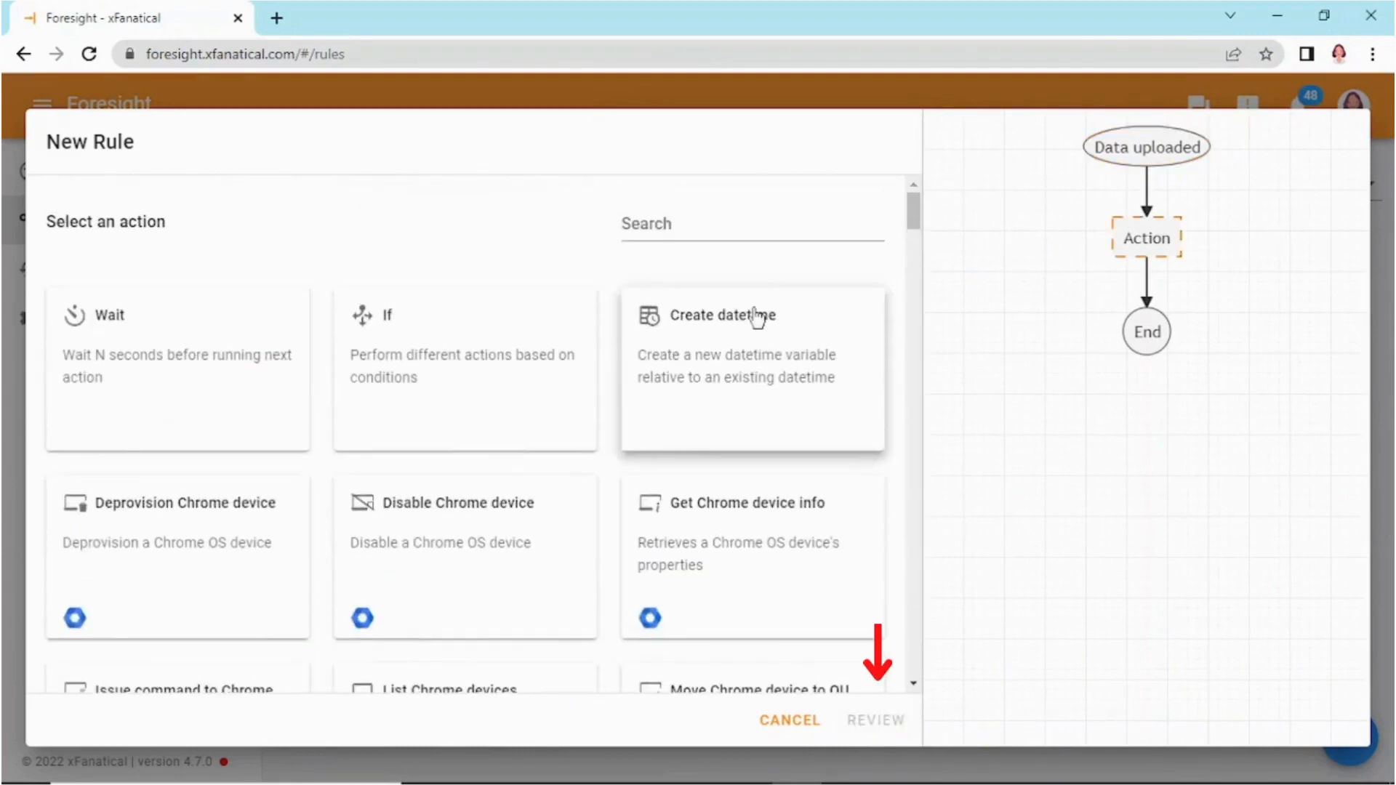
{"action": "left_click", "coordinate": [725, 231]}
{"action": "type", "text": "re-en"}
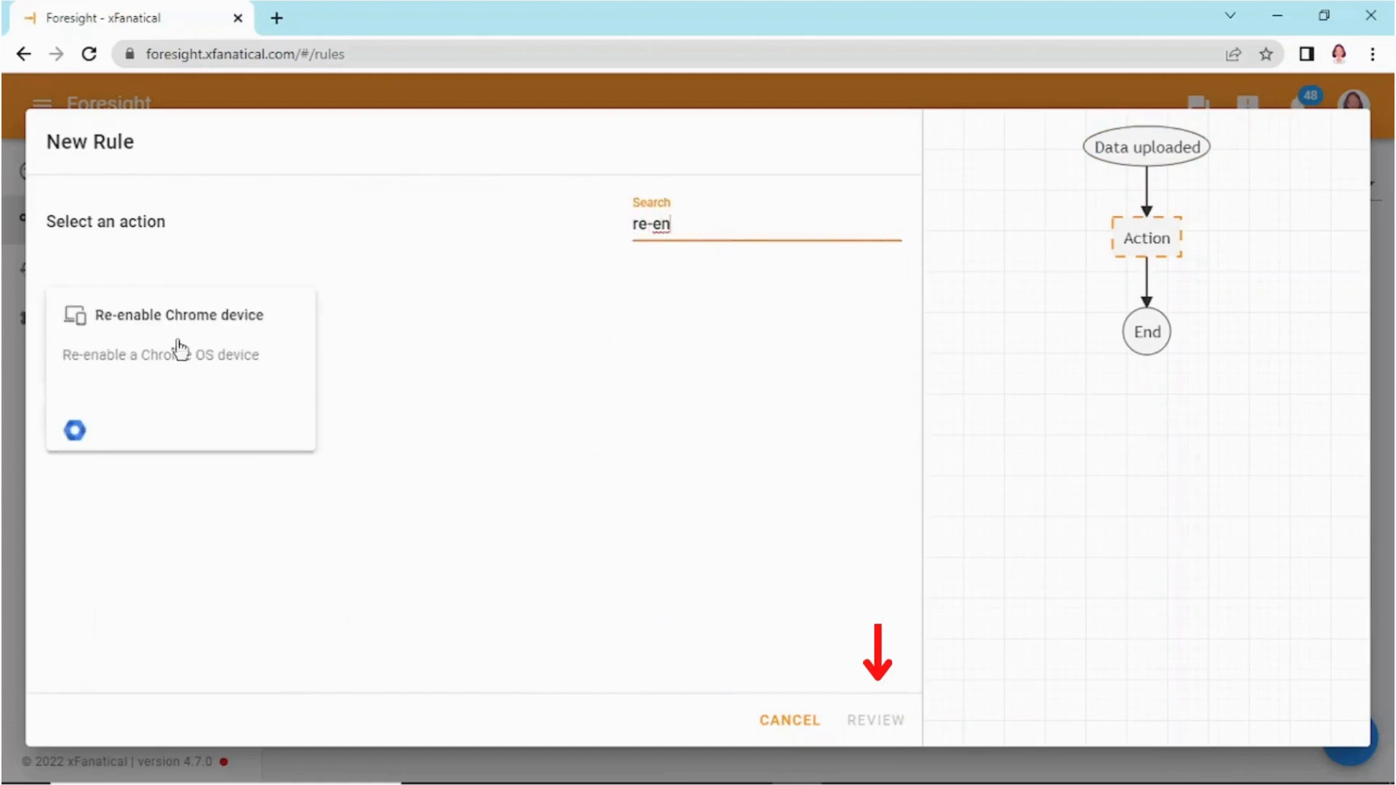
{"action": "left_click", "coordinate": [188, 359]}
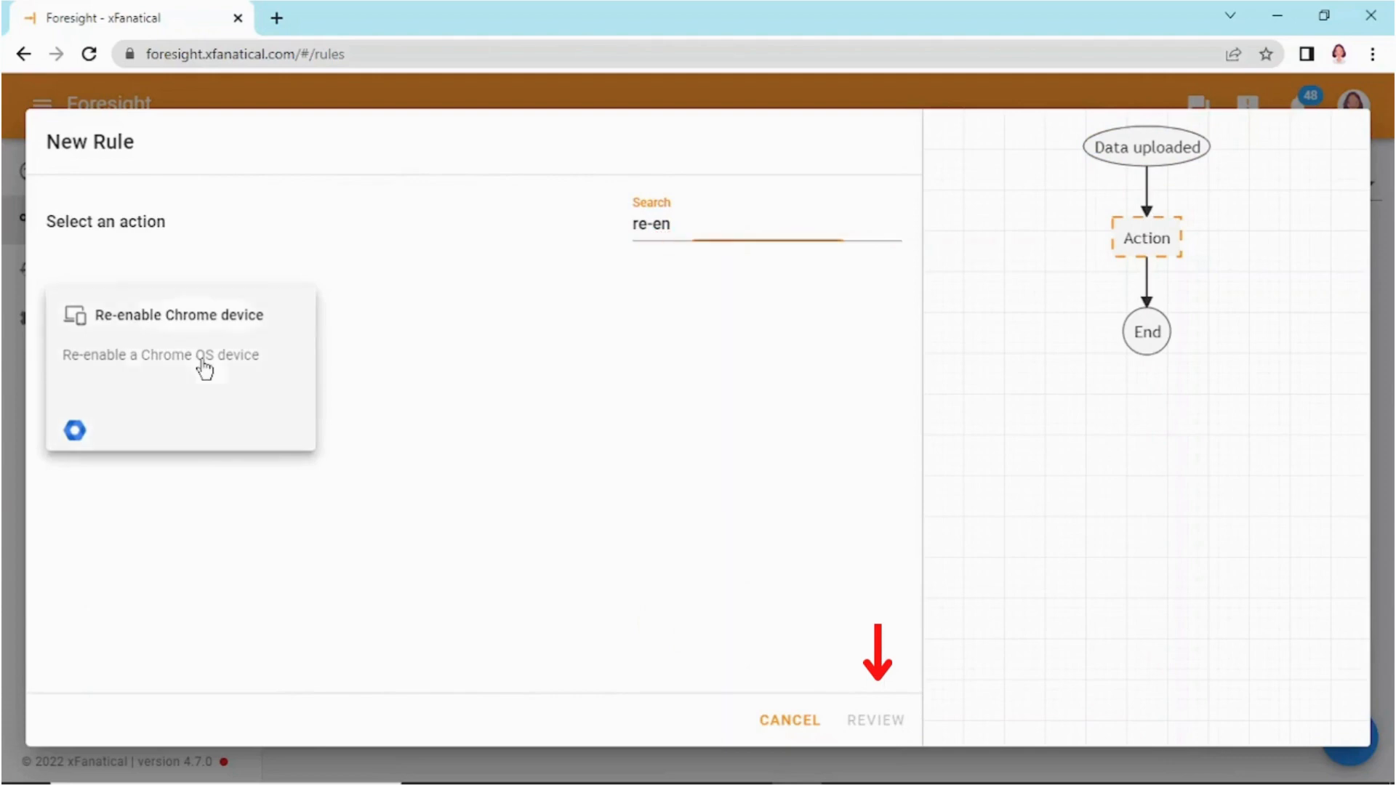
Step: Set the re-enable action's device id to the Device ID variable from the uploaded data
{"action": "scroll", "coordinate": [281, 451], "scroll_direction": "down", "scroll_amount": 1}
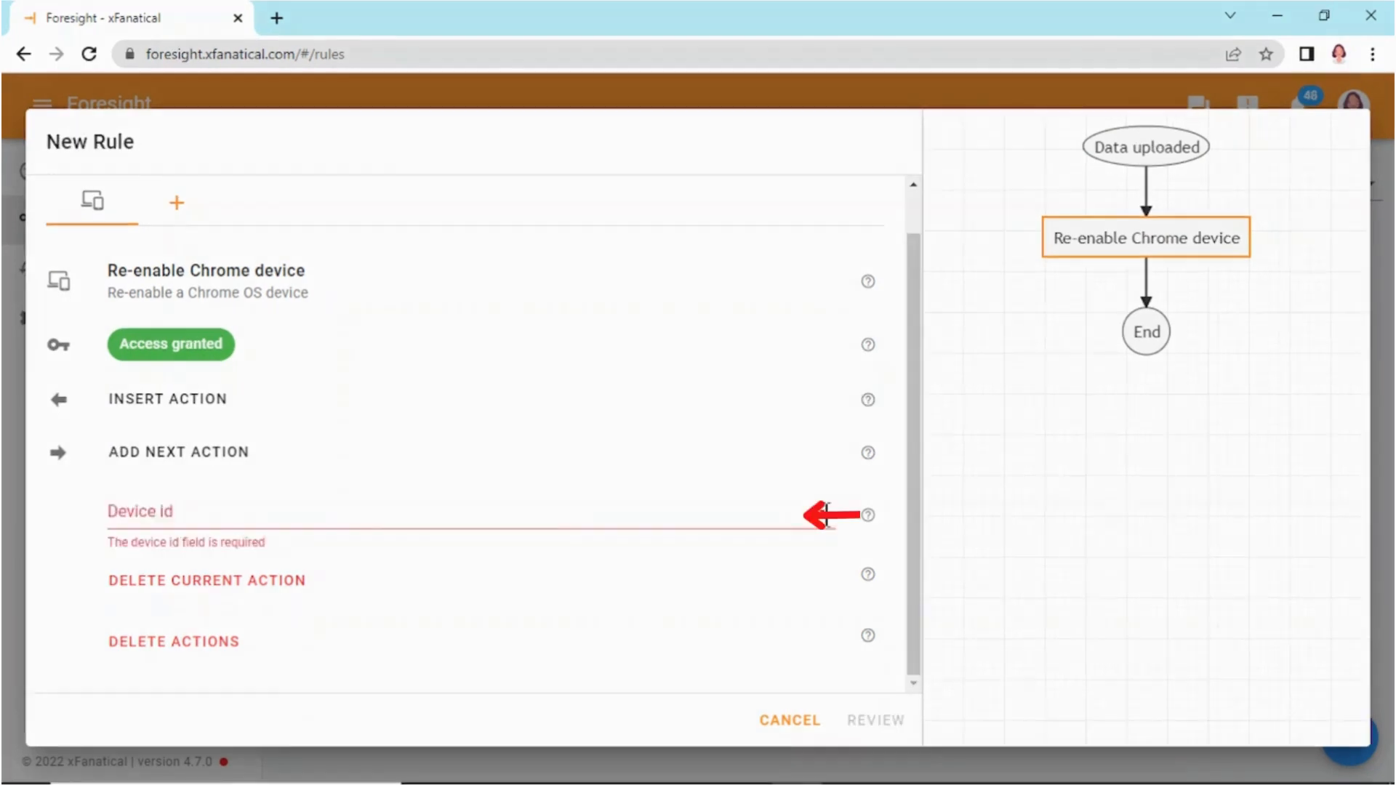
{"action": "left_click", "coordinate": [740, 509]}
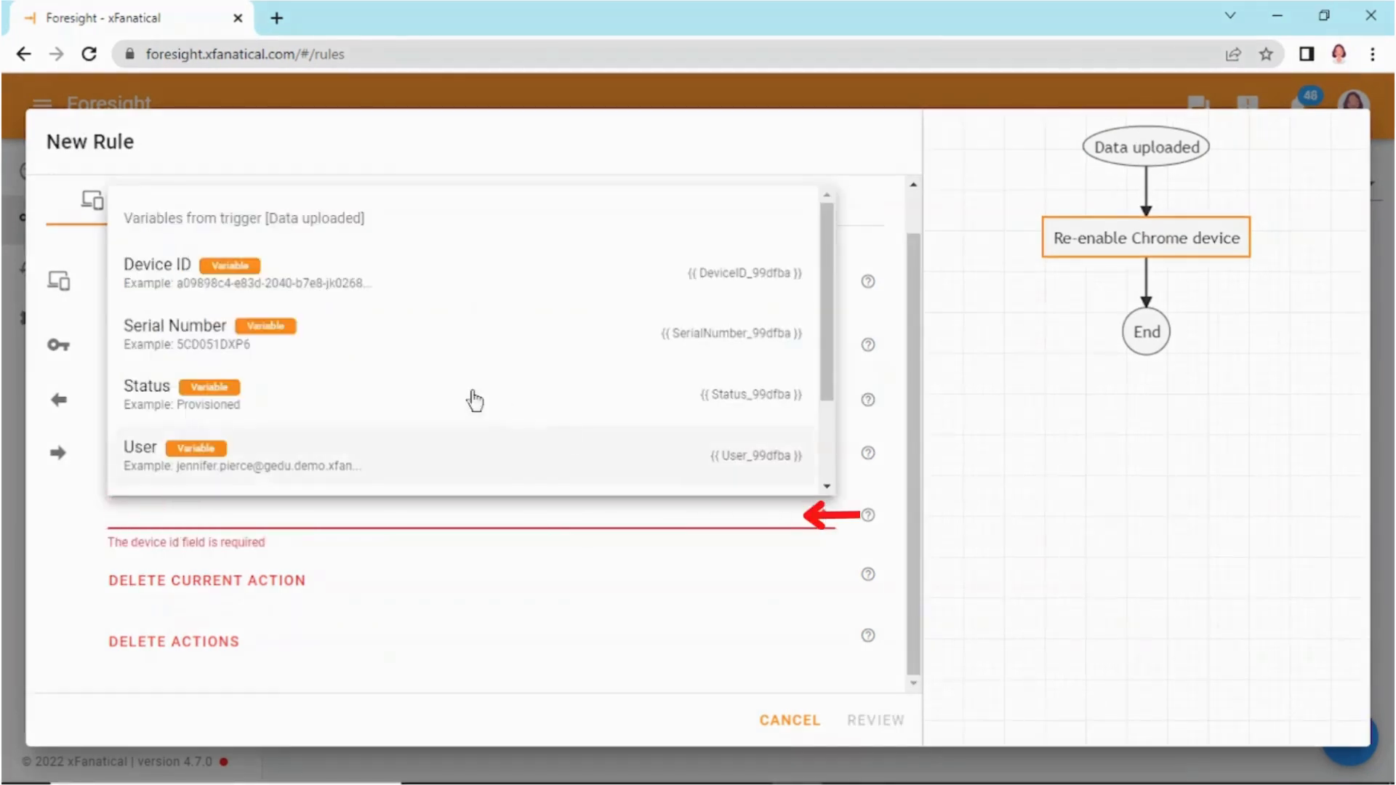
{"action": "left_click", "coordinate": [266, 286]}
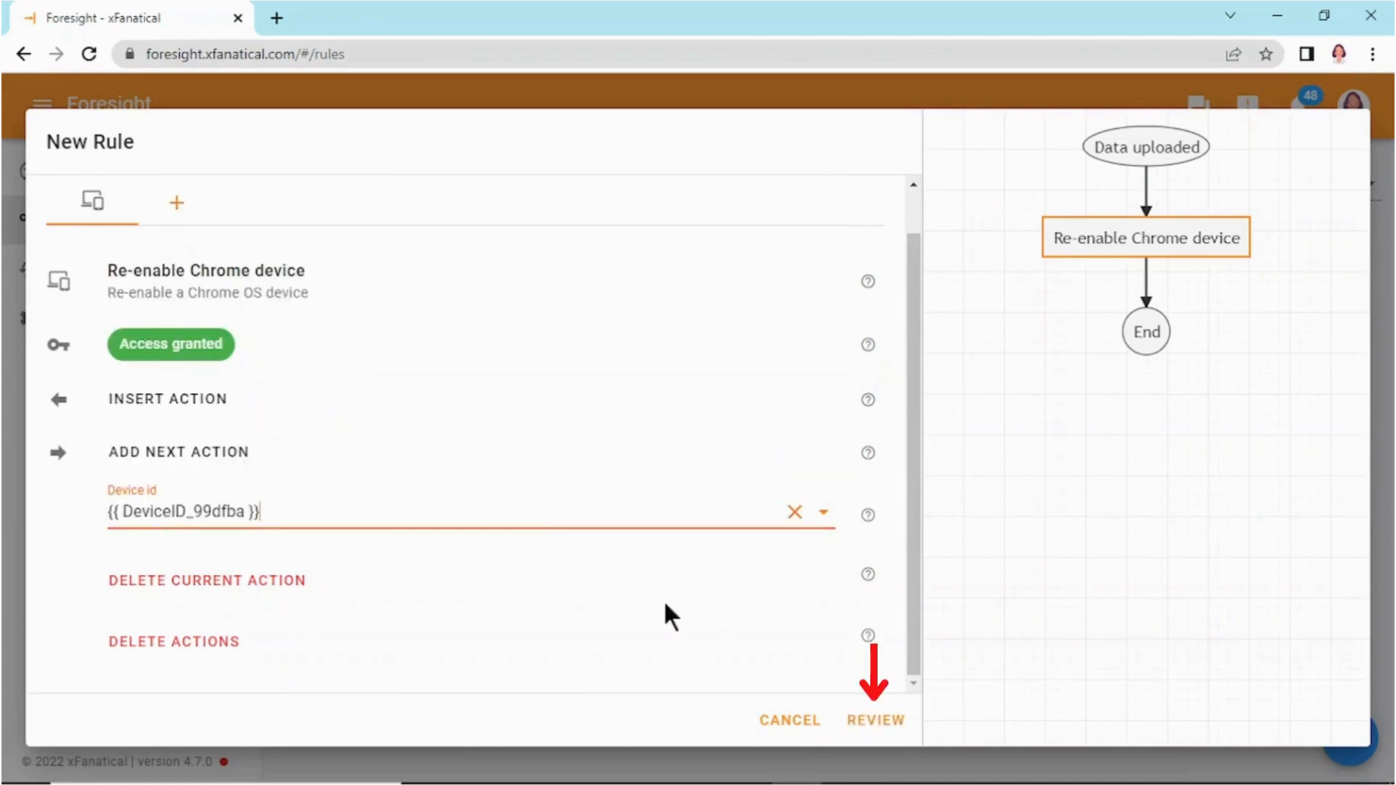
Step: Review the rule, name it "Re-enable Chrome Devices in Grade 1 OU" and create it
{"action": "left_click", "coordinate": [864, 720]}
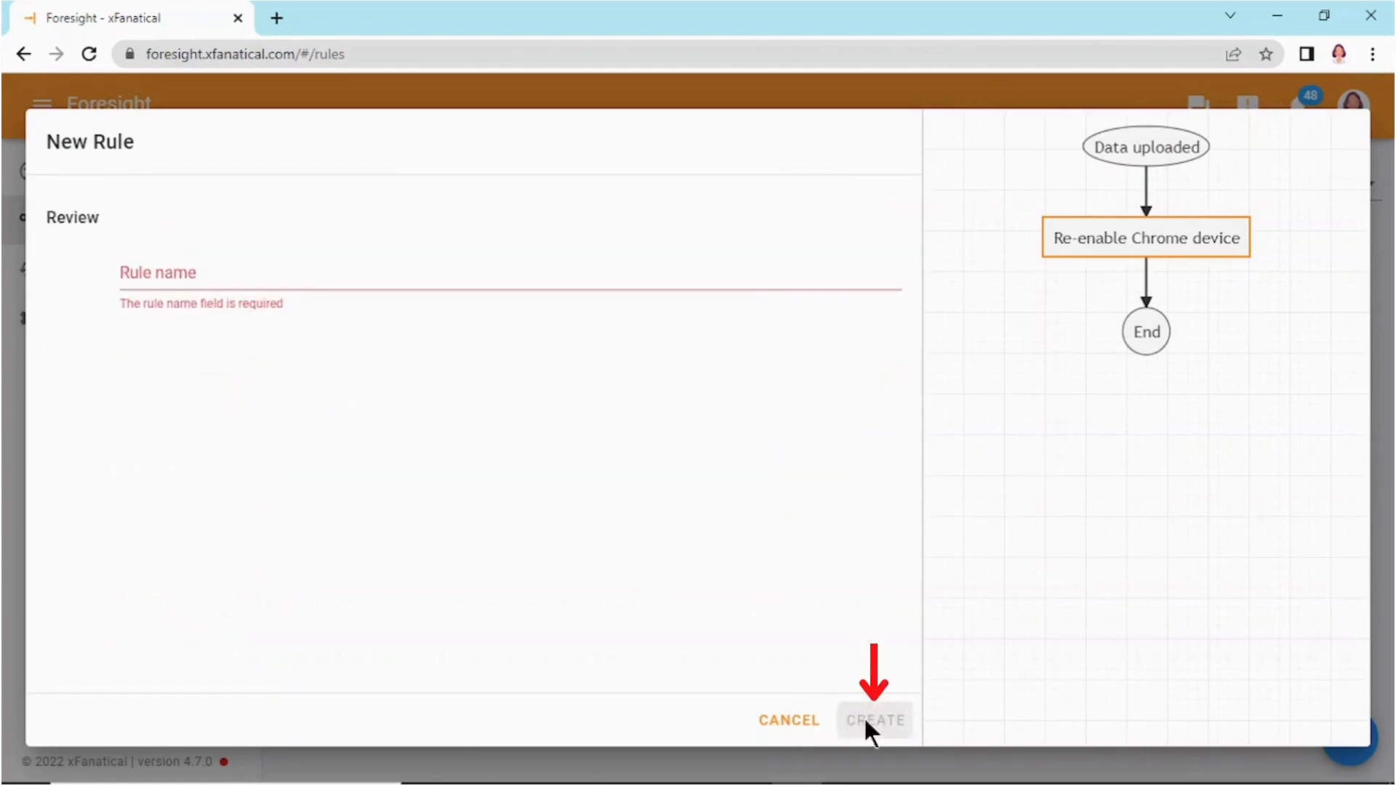
{"action": "left_click", "coordinate": [259, 275]}
{"action": "type", "text": "Re-enable Chrome Devices in Grade 1 OU"}
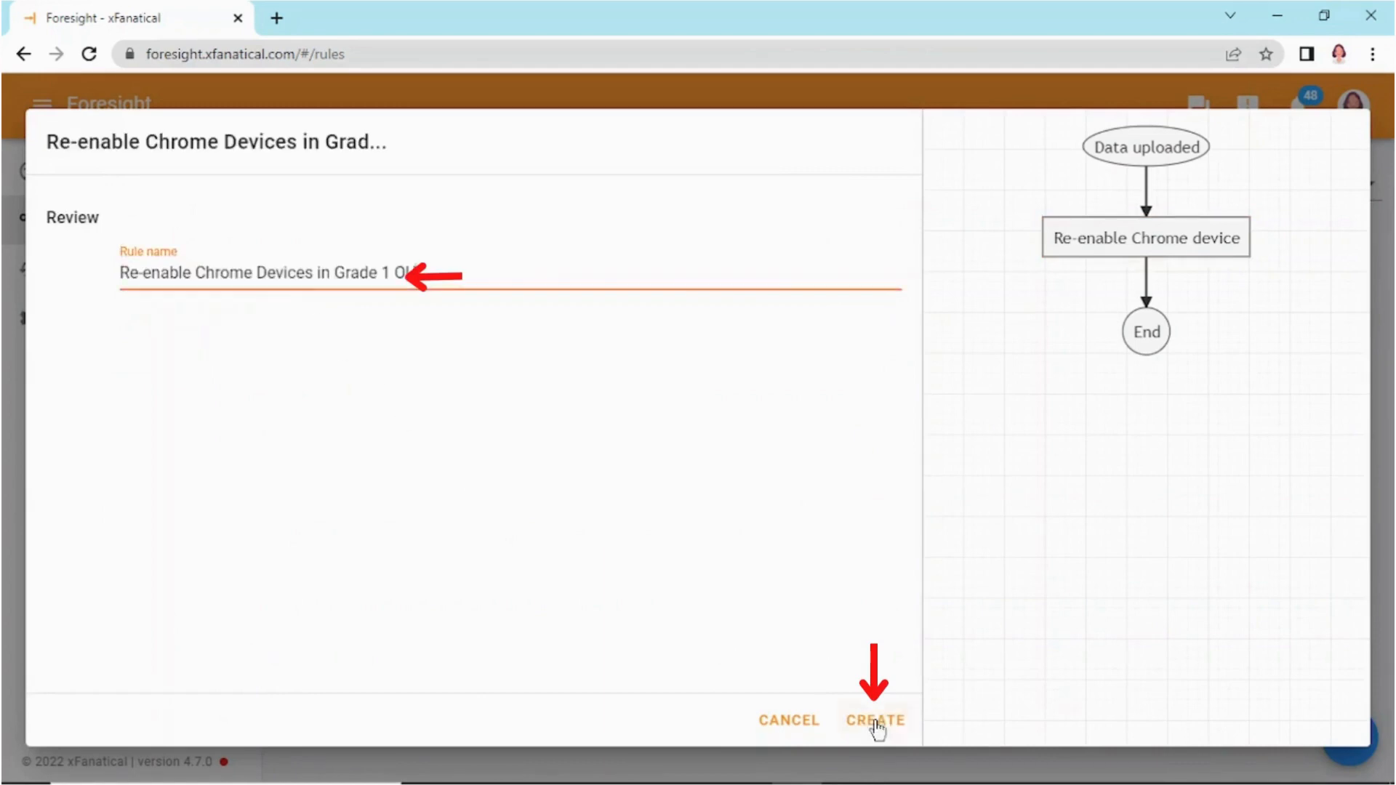
{"action": "left_click", "coordinate": [875, 720]}
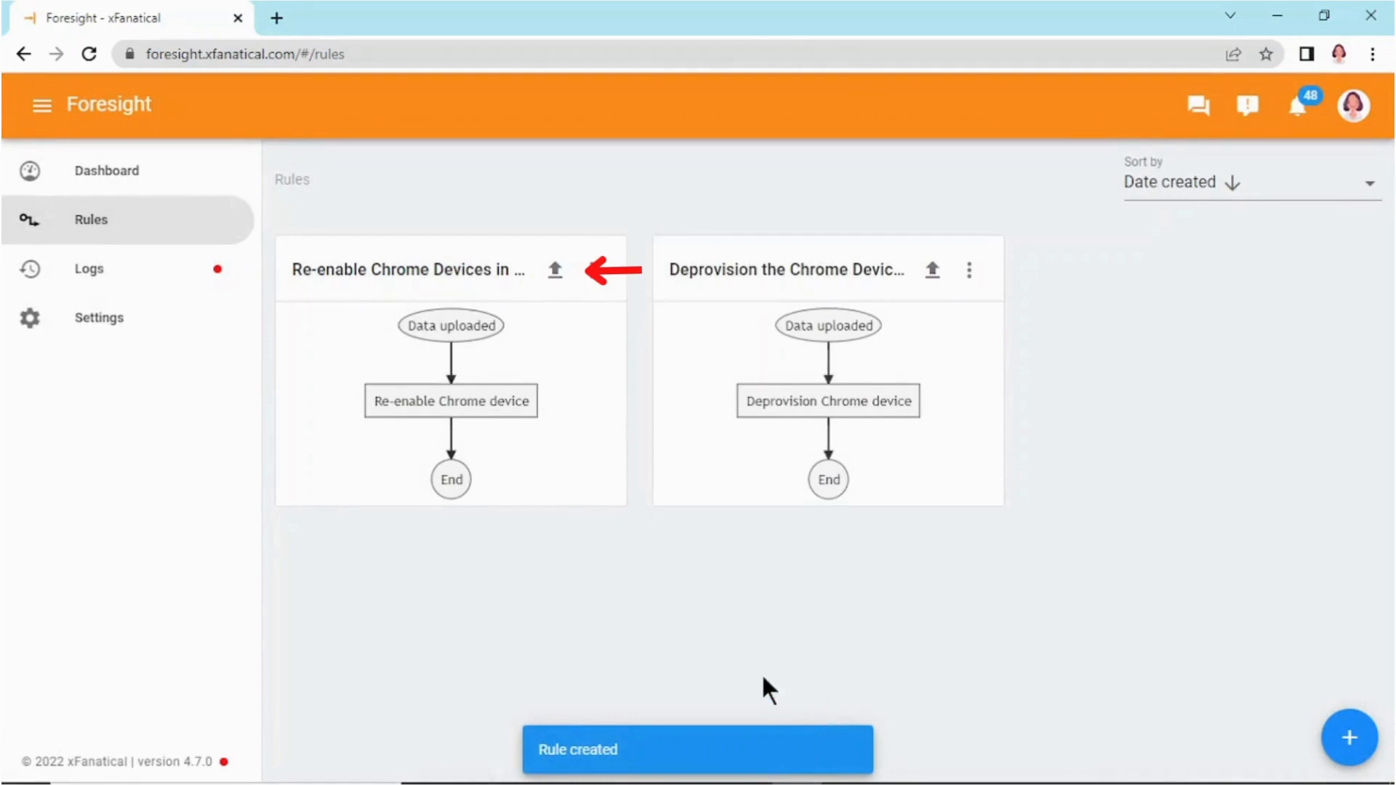
Step: Run the "Re-enable Chrome Devices in Grade 1 OU" rule on the "Grade 1 Chrome Devices List-2" CSV and open the new notifications
{"action": "left_click", "coordinate": [556, 275]}
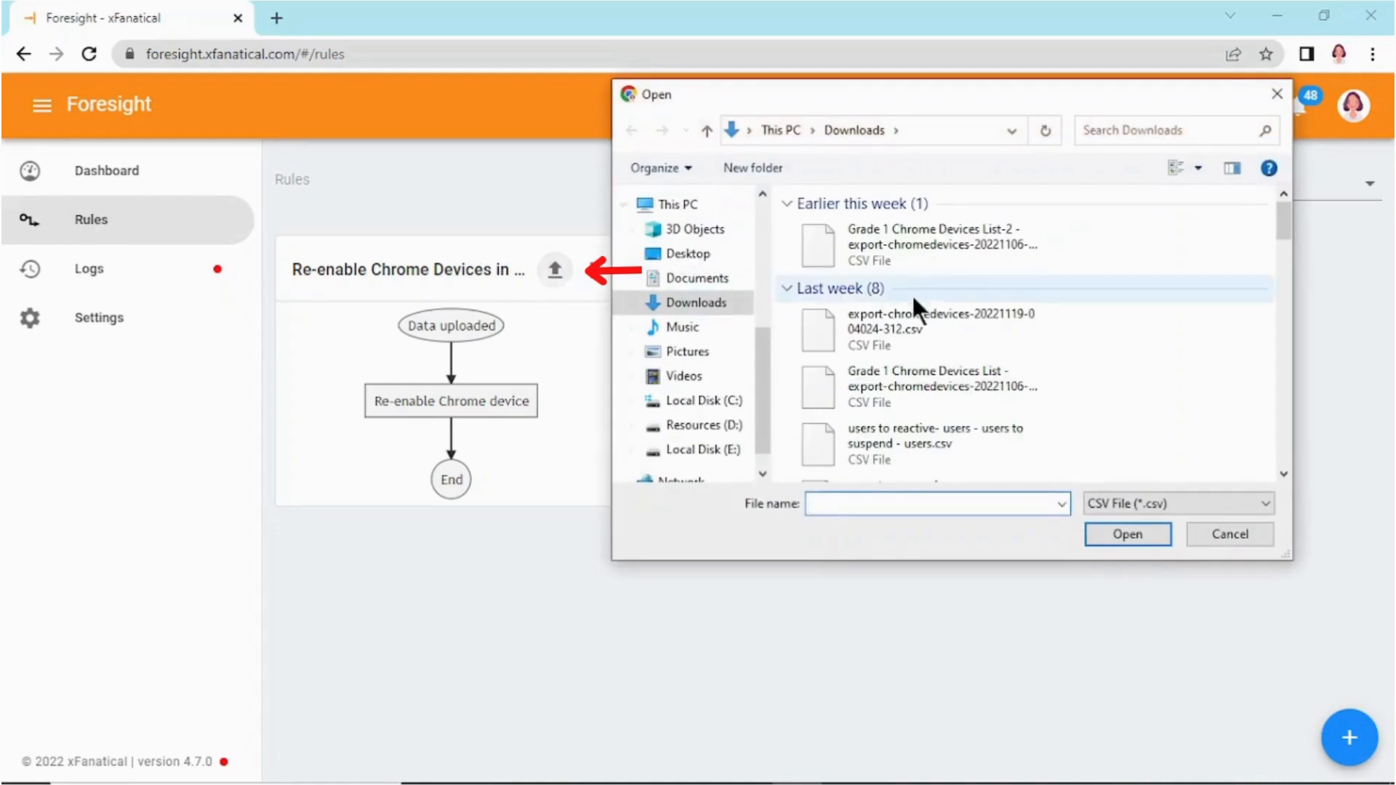
{"action": "double_click", "coordinate": [910, 239]}
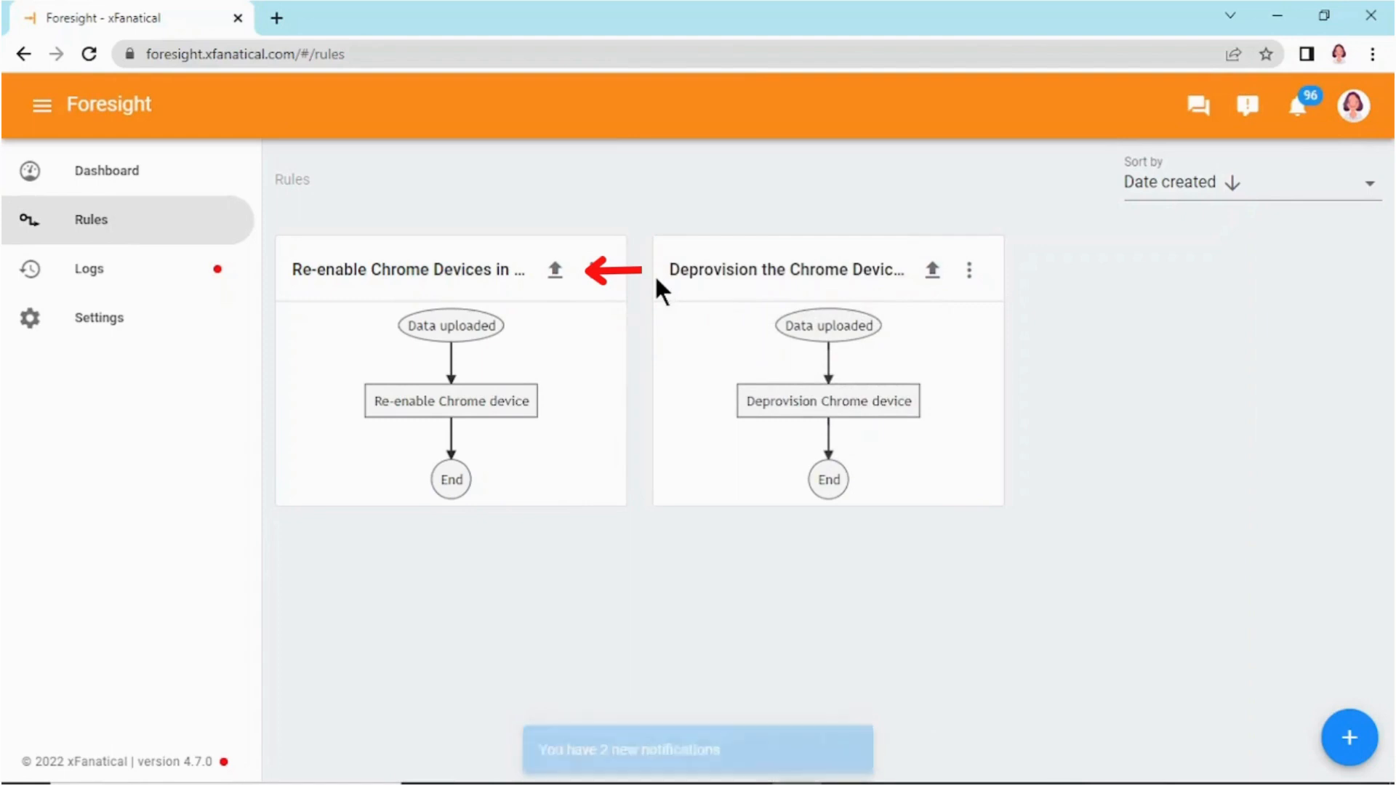
{"action": "left_click", "coordinate": [1302, 112]}
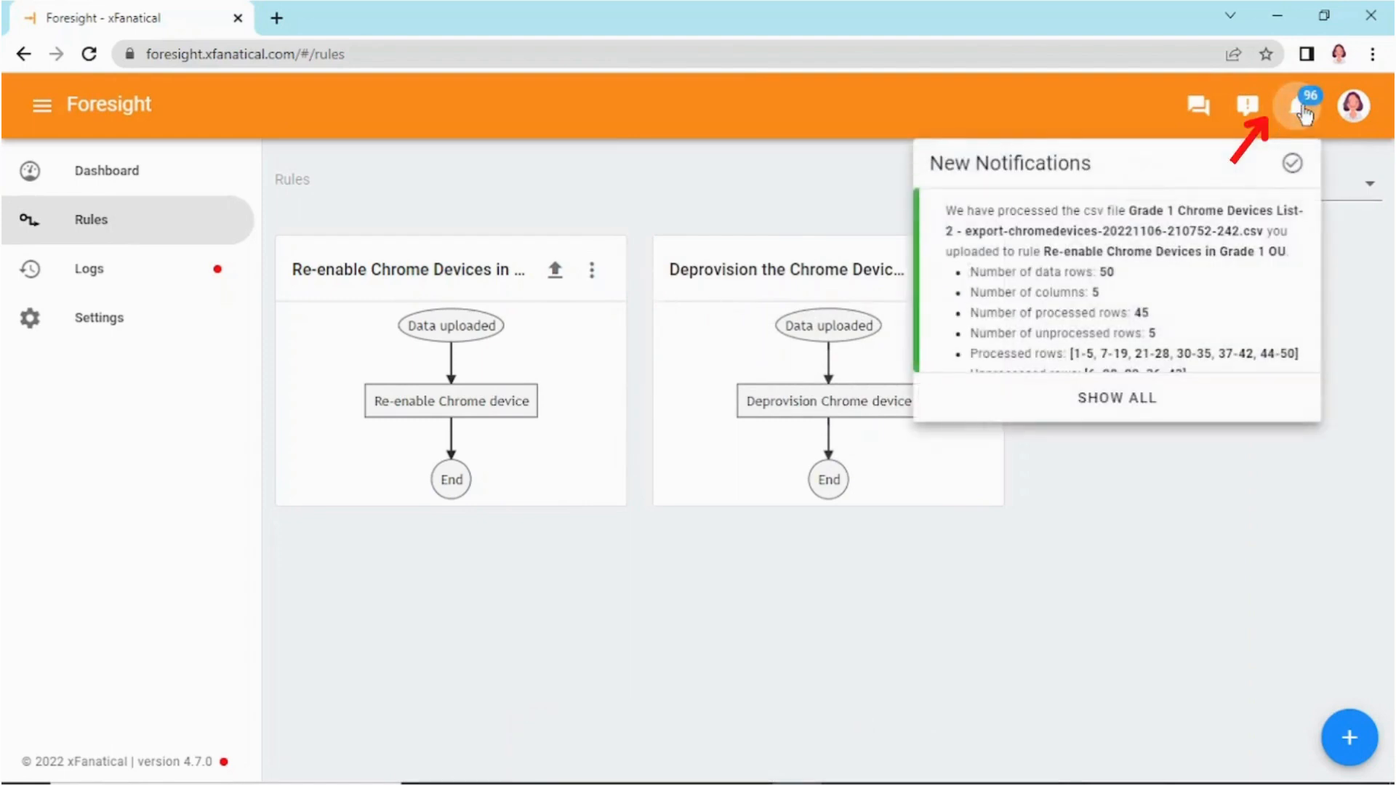